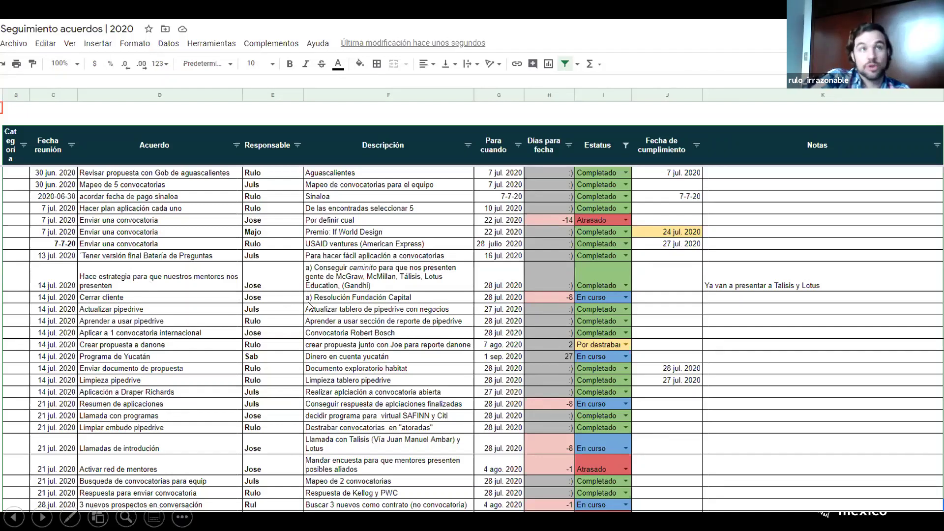
Switch from the slideshow to Chrome, maximize its window and open the "Formato Lanzamiento Semanal" document
key(alt+Tab)
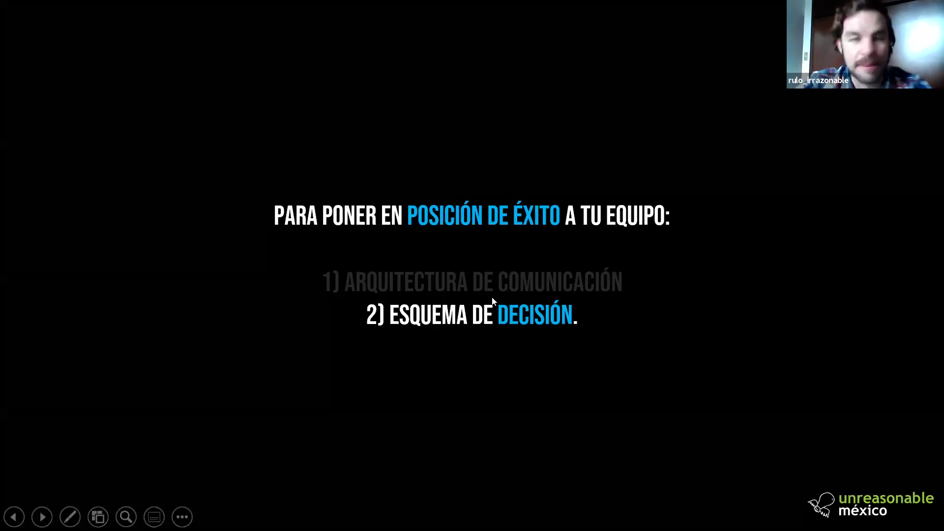
key(super+d)
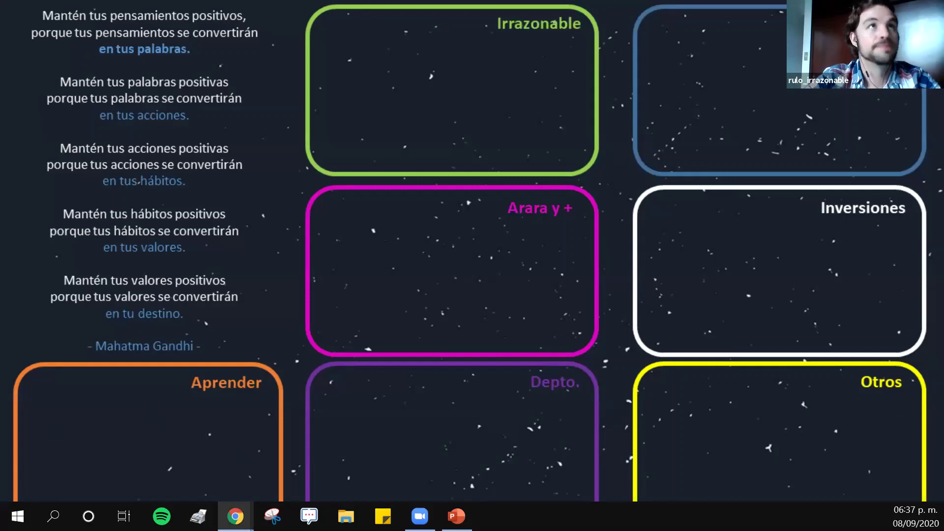
click(235, 516)
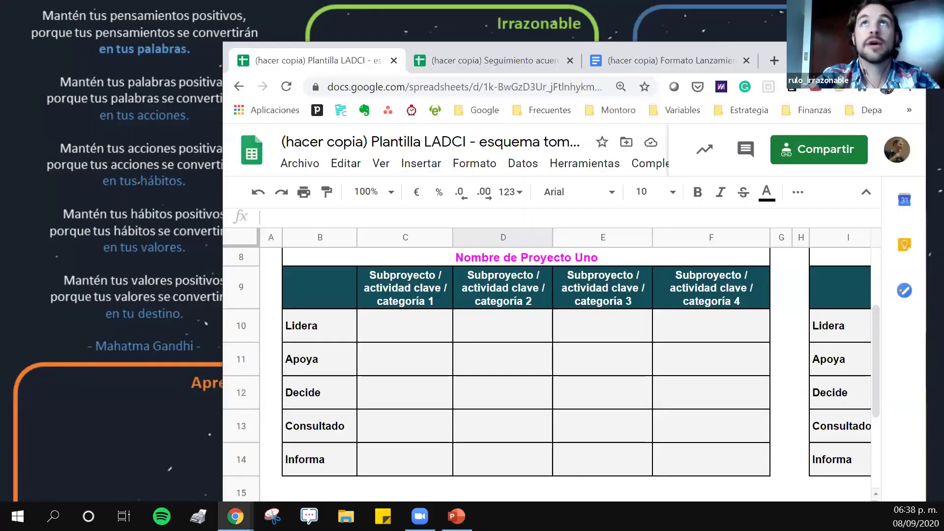
key(super+Up)
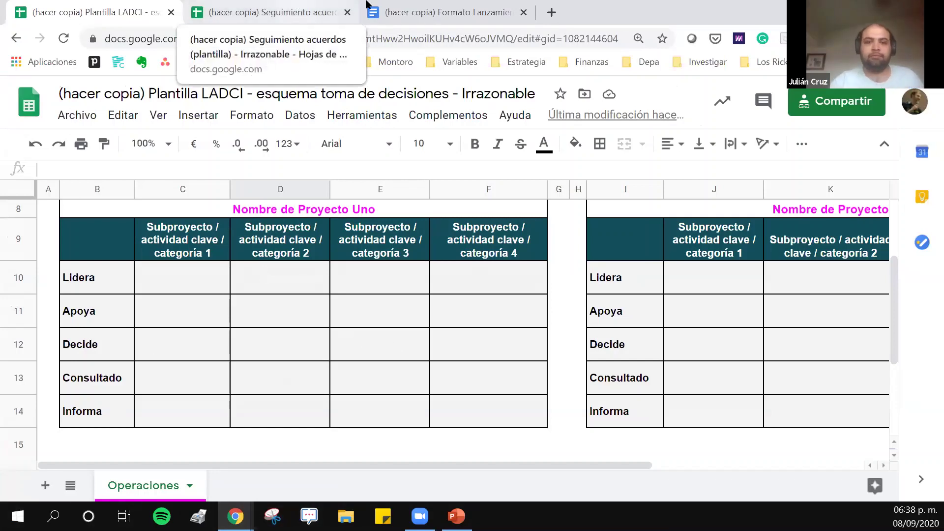
click(452, 6)
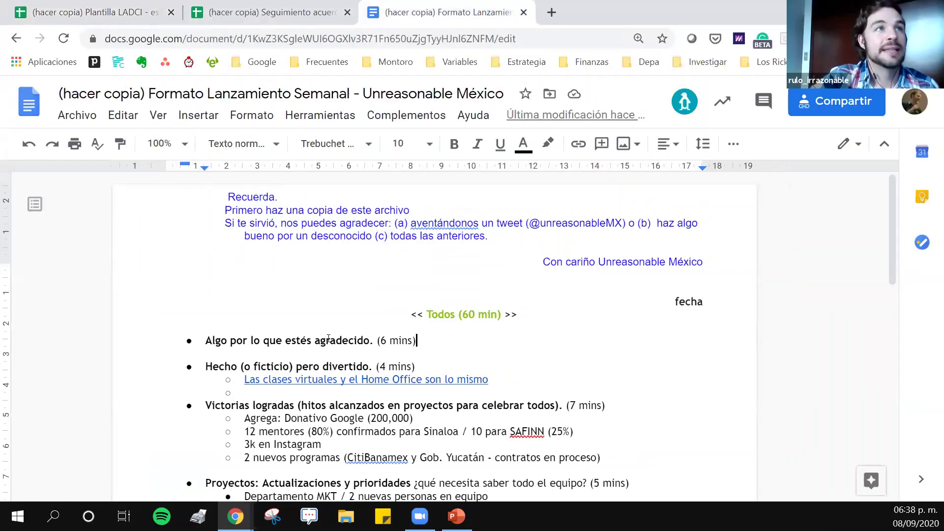
Review the introductory note of the weekly launch format, highlighting the passage on how to say thanks
scroll(453, 419, down, 1)
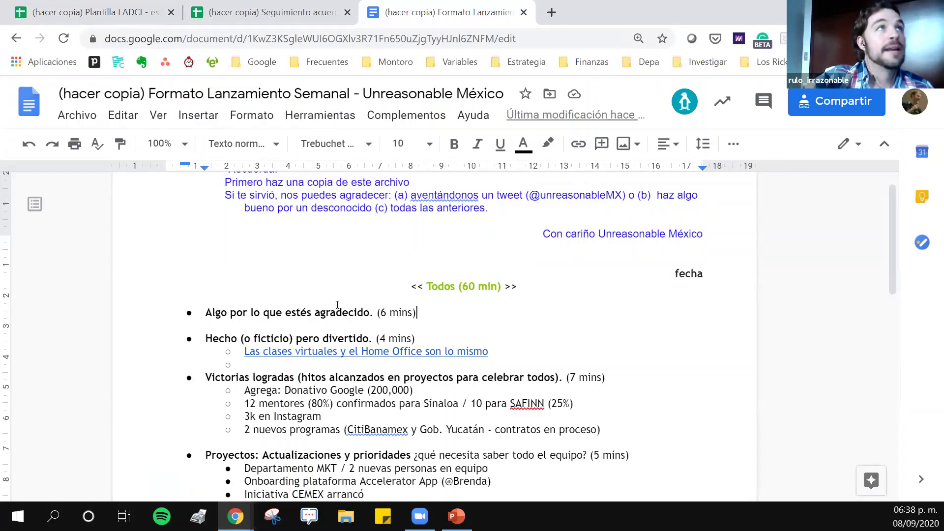
scroll(373, 338, down, 1)
scroll(268, 320, up, 2)
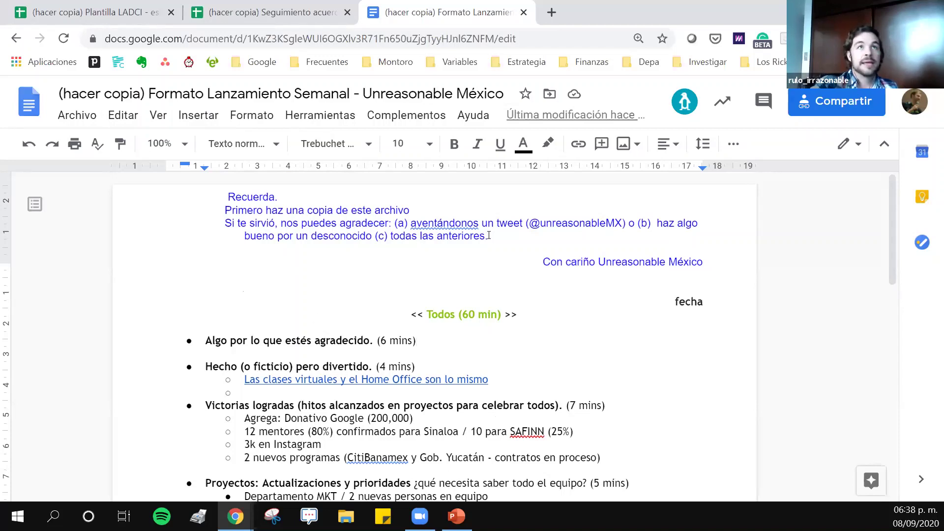
drag(488, 235, 334, 223)
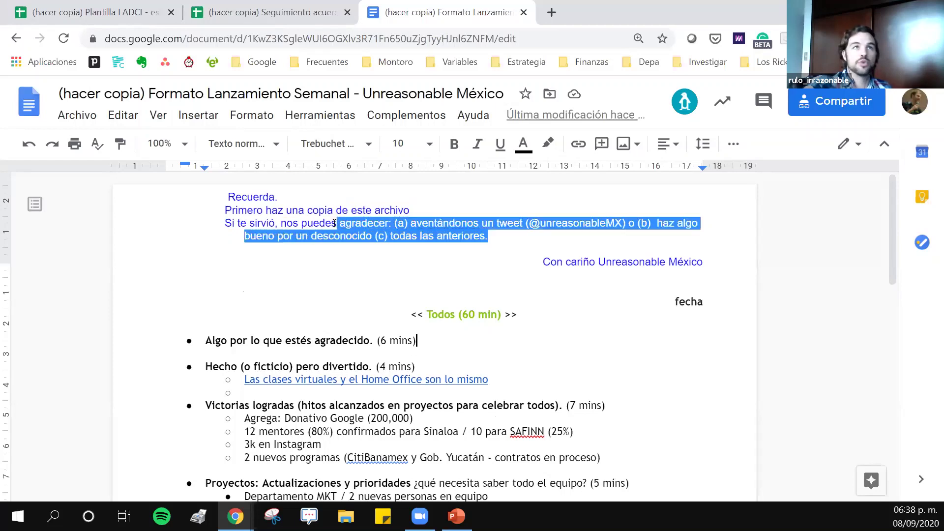
click(334, 223)
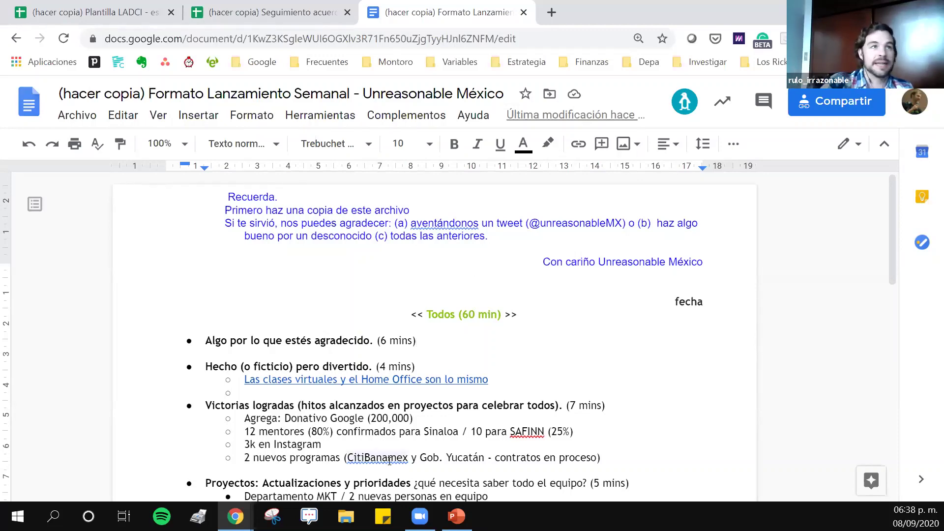
Examine the meeting agenda, highlighting example entries under "Proyectos" and "Victorias logradas", and read through the remaining sections
scroll(326, 290, down, 3)
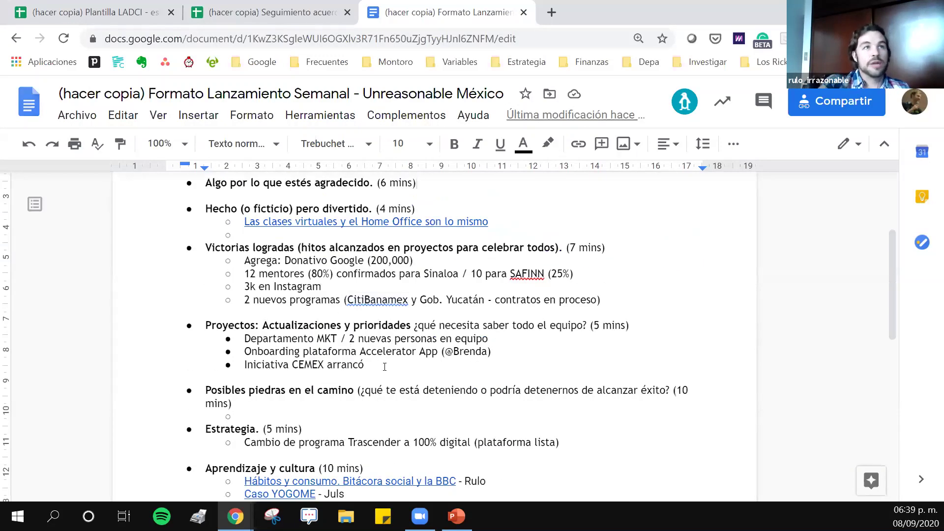
drag(380, 364, 239, 345)
click(256, 286)
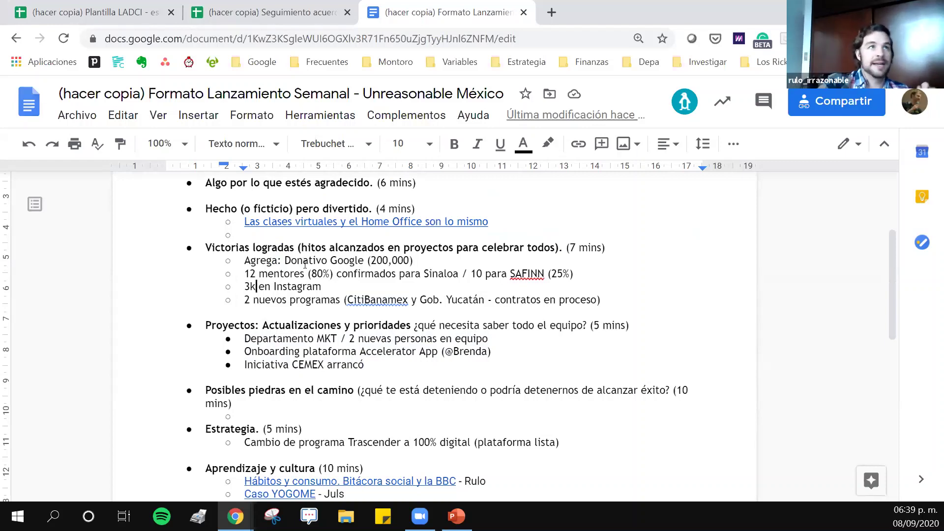
click(292, 261)
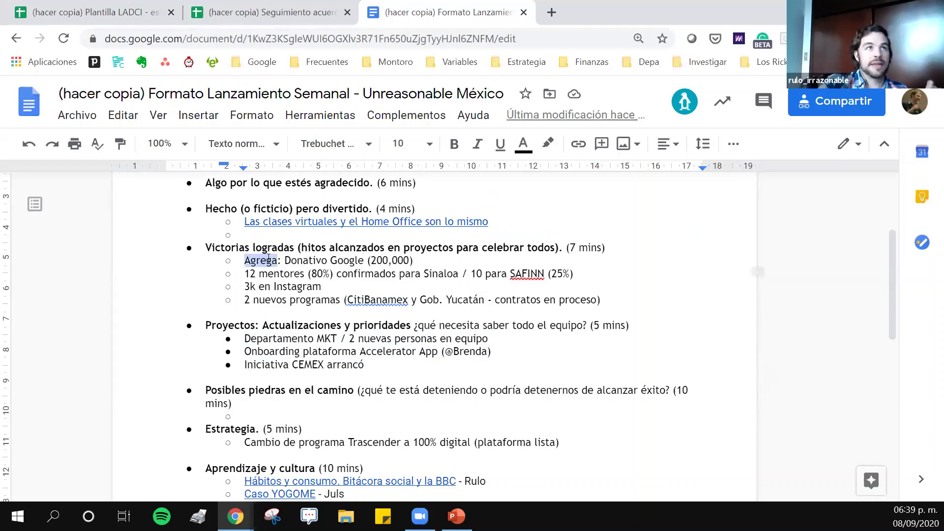
triple_click(268, 259)
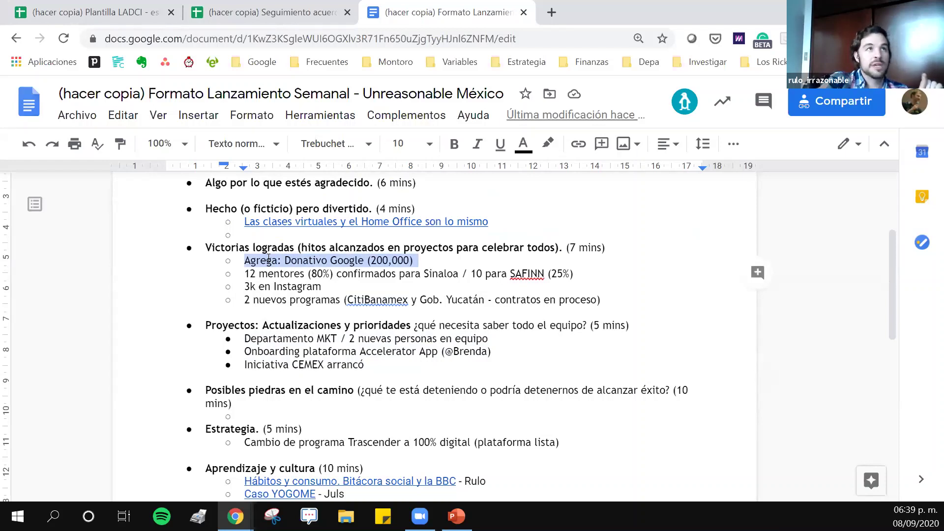
click(274, 273)
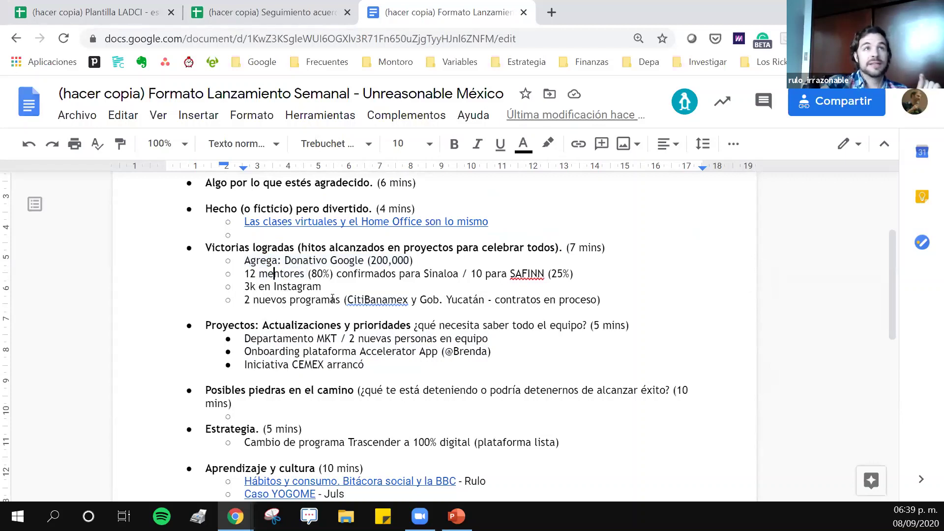
drag(340, 300, 233, 304)
drag(486, 300, 336, 302)
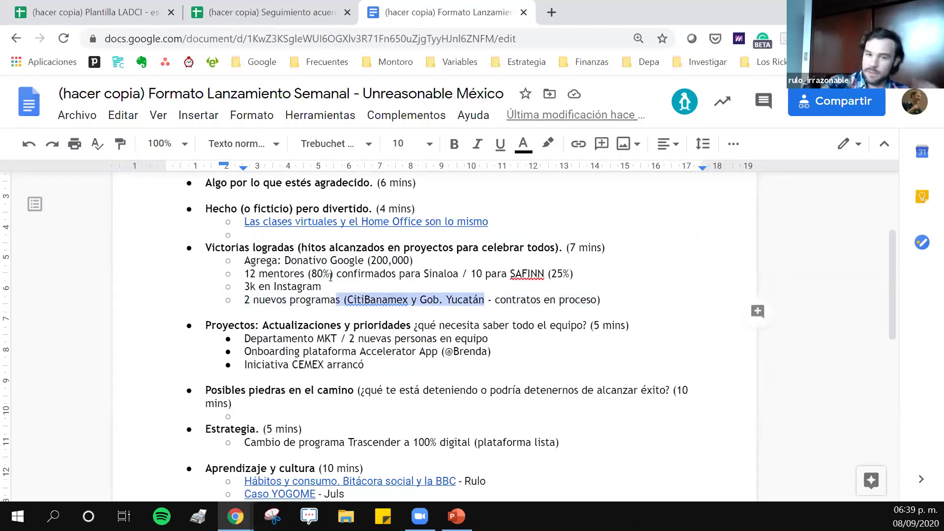
double_click(278, 285)
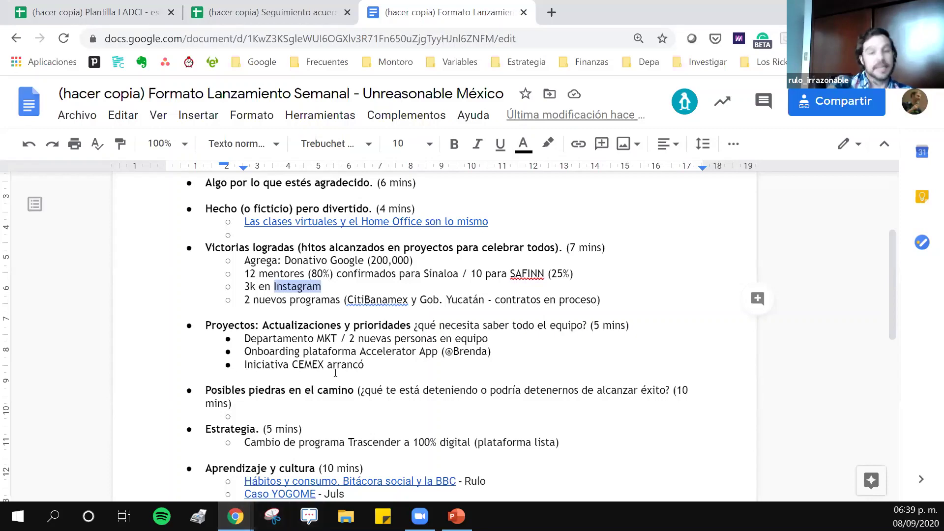
scroll(336, 373, down, 3)
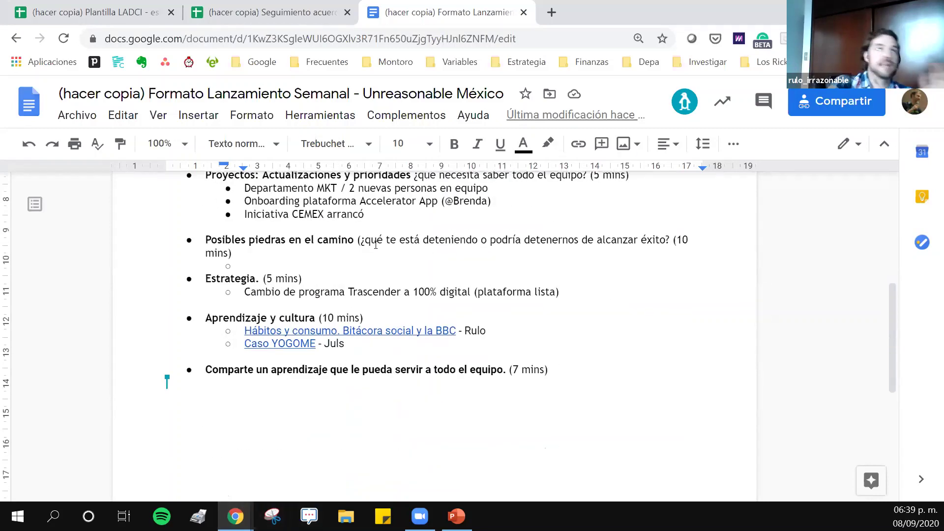
scroll(375, 245, up, 5)
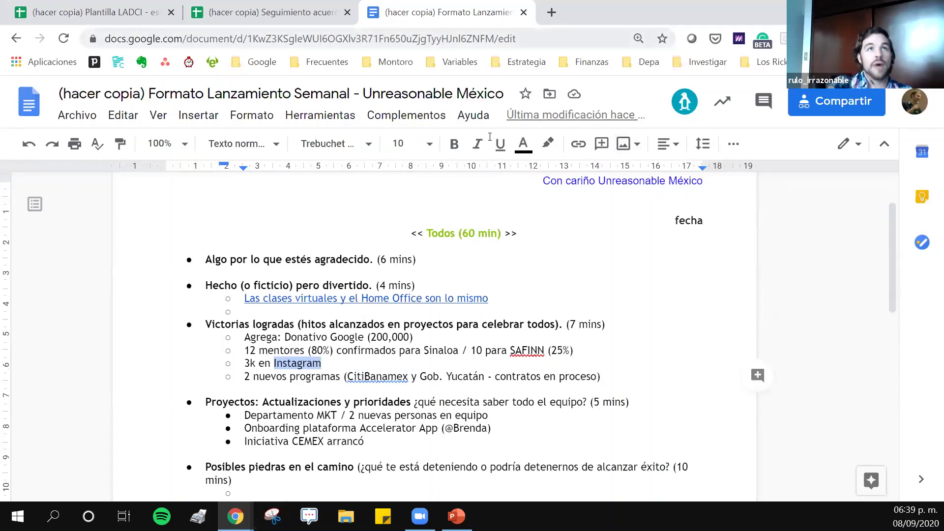
scroll(375, 327, up, 2)
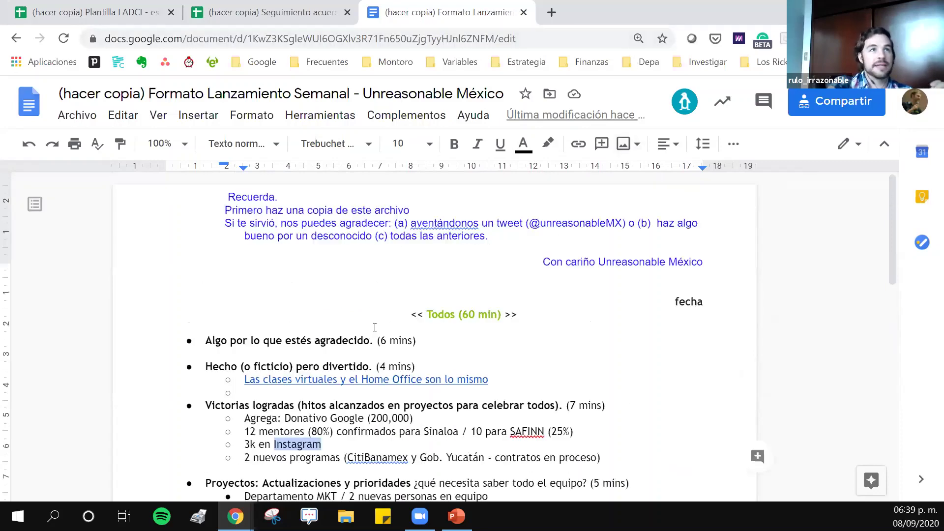
Open the "Seguimiento acuerdos (plantilla)" spreadsheet and widen the Responsable column so its header fits on one line
click(268, 10)
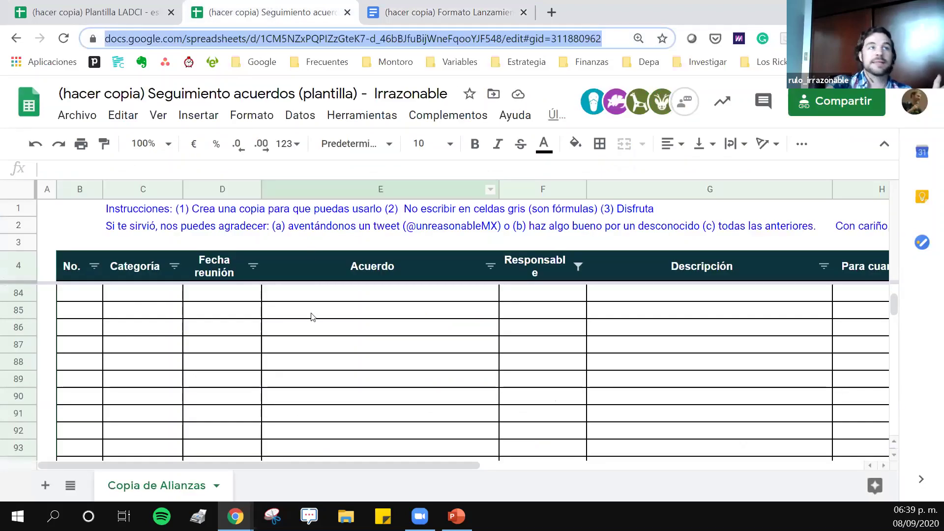
click(549, 298)
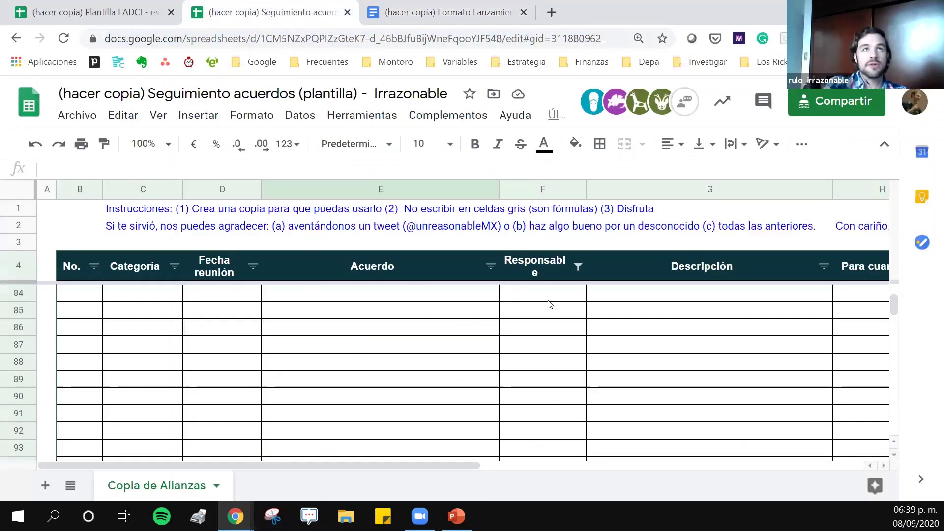
scroll(549, 305, right, 2)
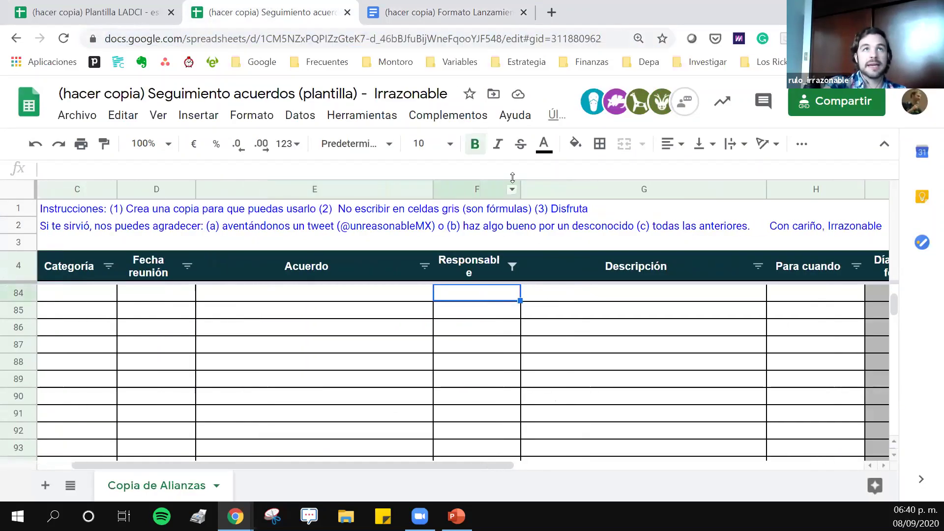
drag(520, 183, 528, 183)
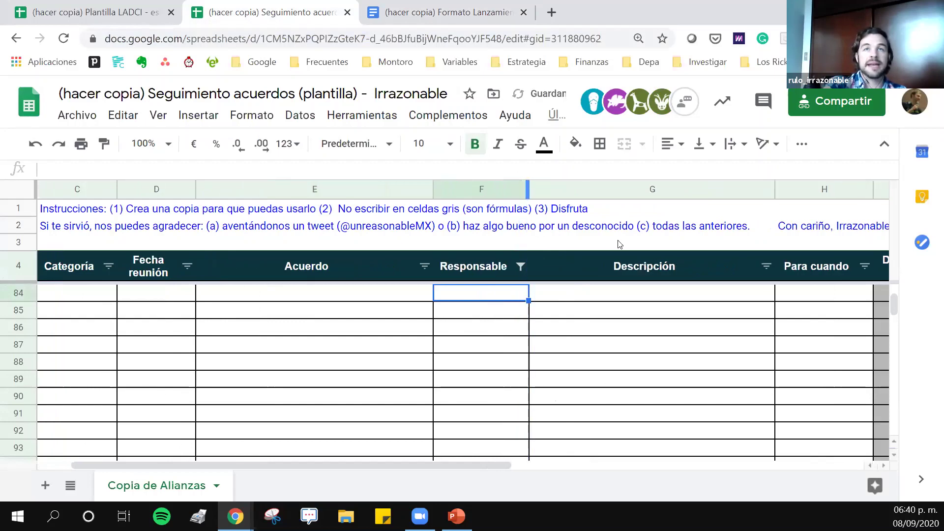
Inspect the Para cuando cell and the Días para fecha formula in row 84, and return to the No. column
click(859, 293)
scroll(858, 292, right, 3)
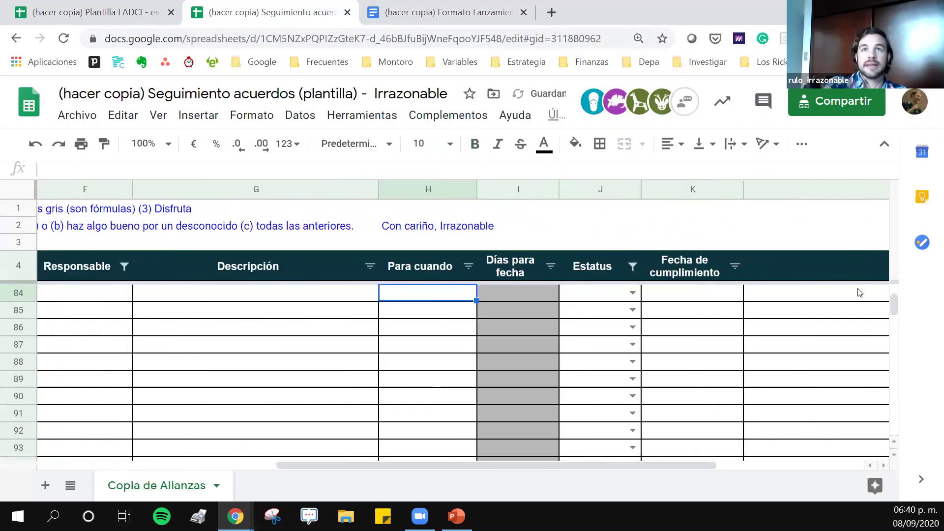
click(499, 301)
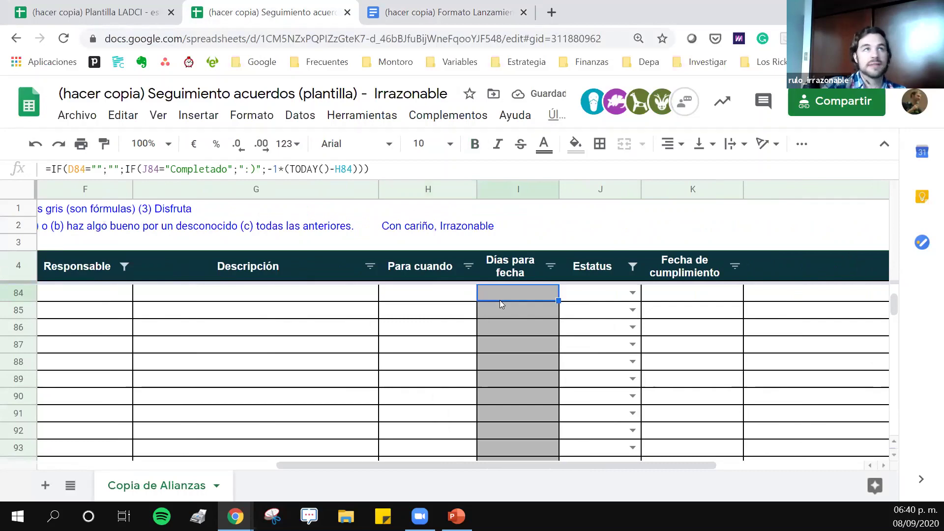
key(Left)
key(Left)
key(Left)
key(Left)
key(Left)
key(Left)
key(Left)
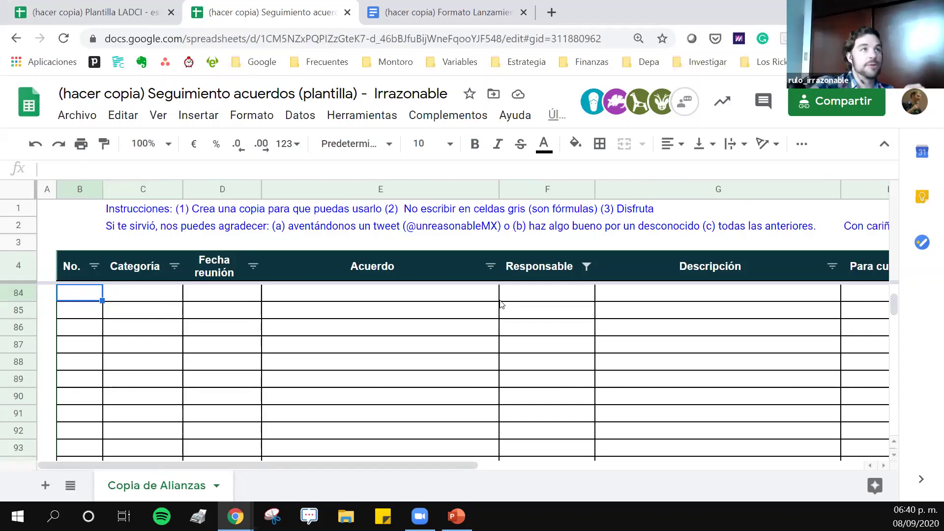
Go through the Categoría, Fecha reunión, Acuerdo, Responsable and Descripción columns along row 84
click(170, 300)
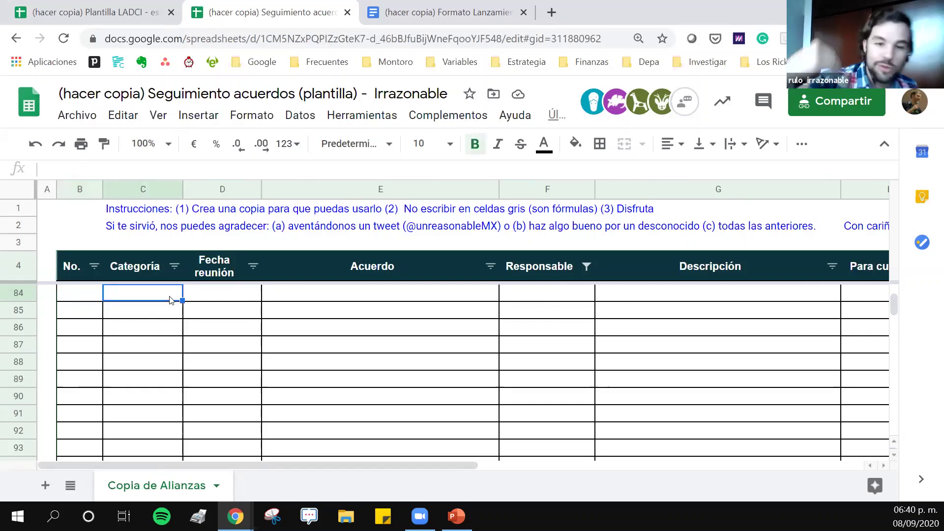
click(216, 295)
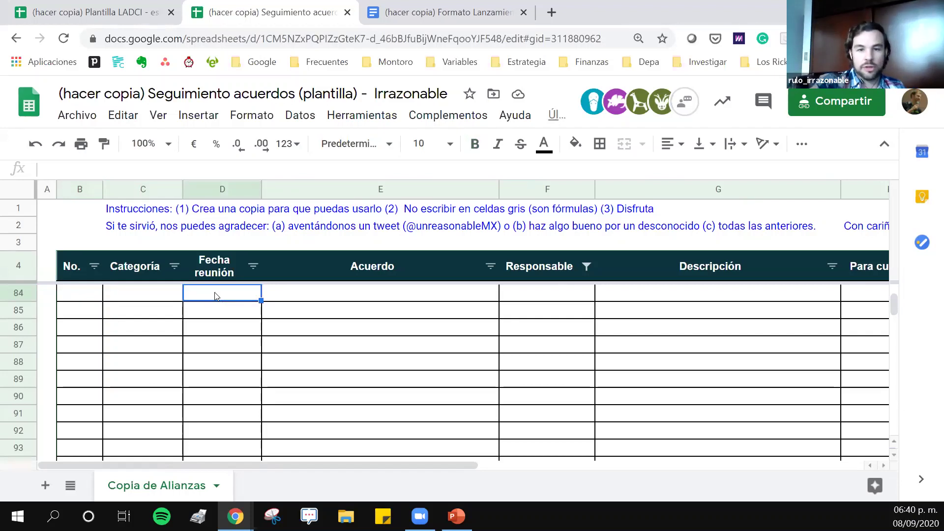
click(367, 280)
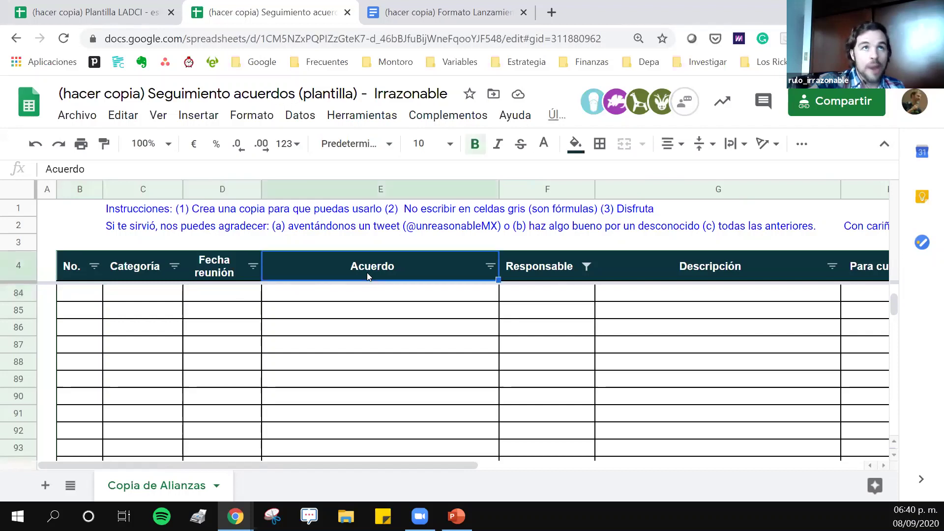
click(376, 293)
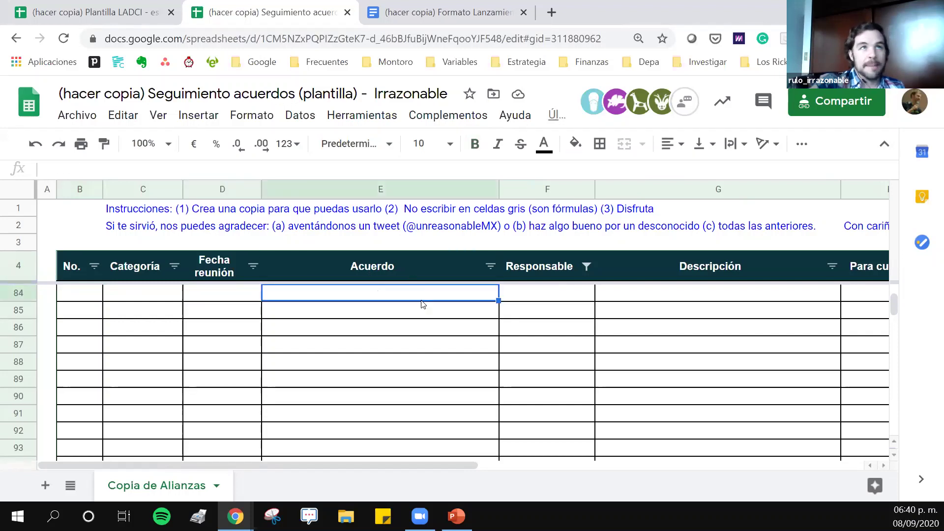
click(581, 297)
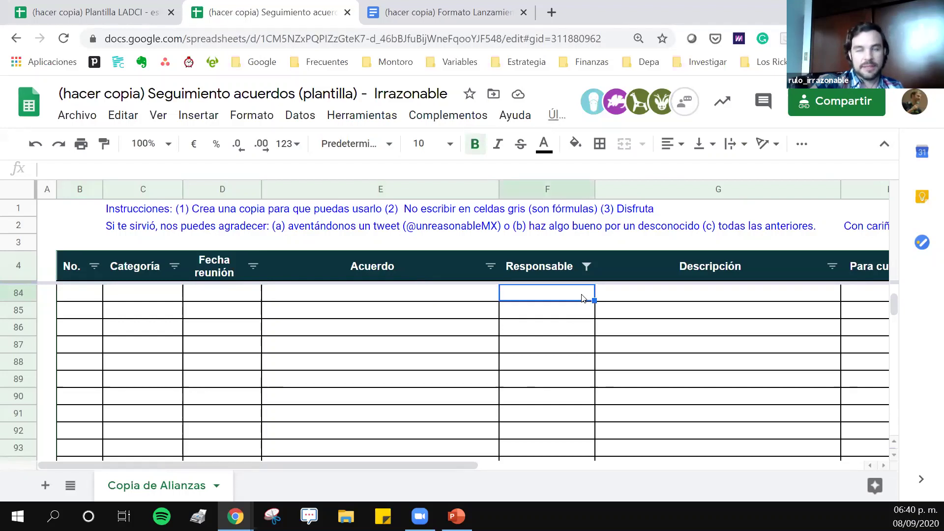
click(650, 295)
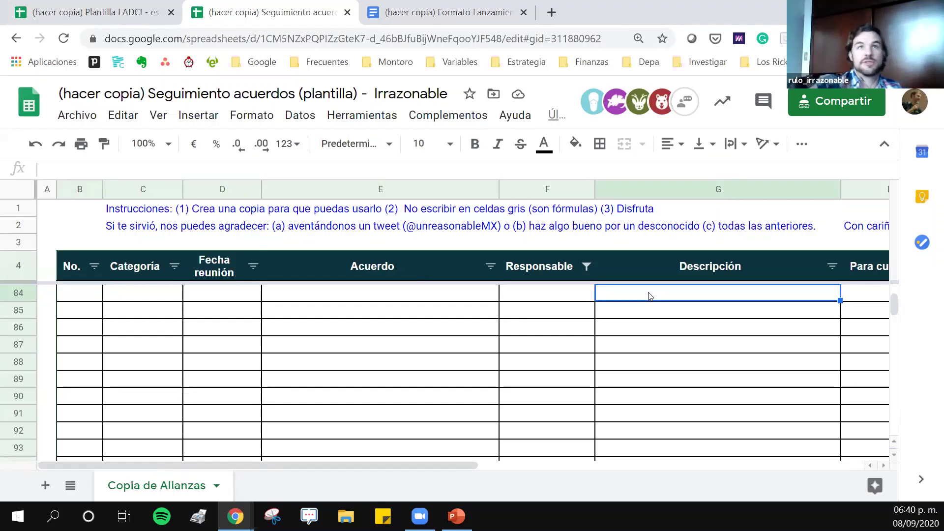
Try the Atrasado option as the Estatus of row 84, look at Fecha de cumplimiento, and undo the status change
scroll(648, 296, right, 10)
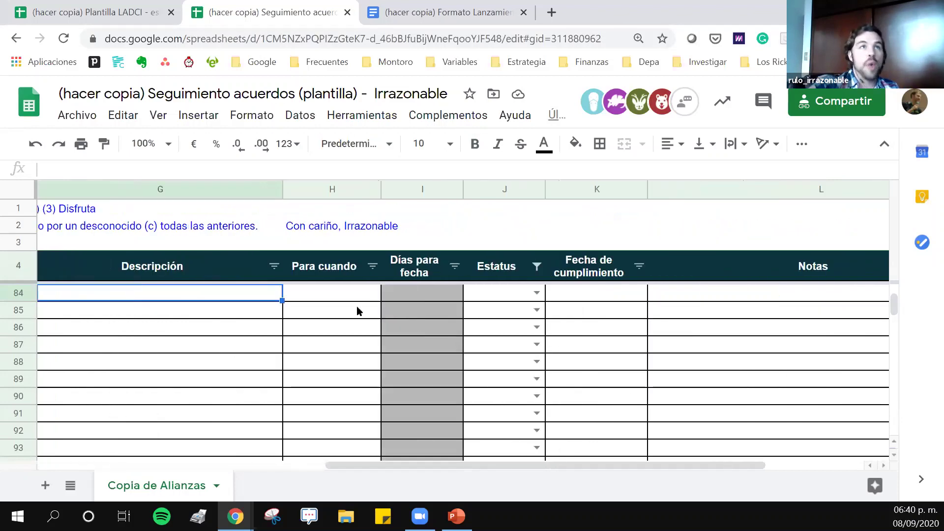
click(343, 298)
double_click(343, 298)
double_click(522, 298)
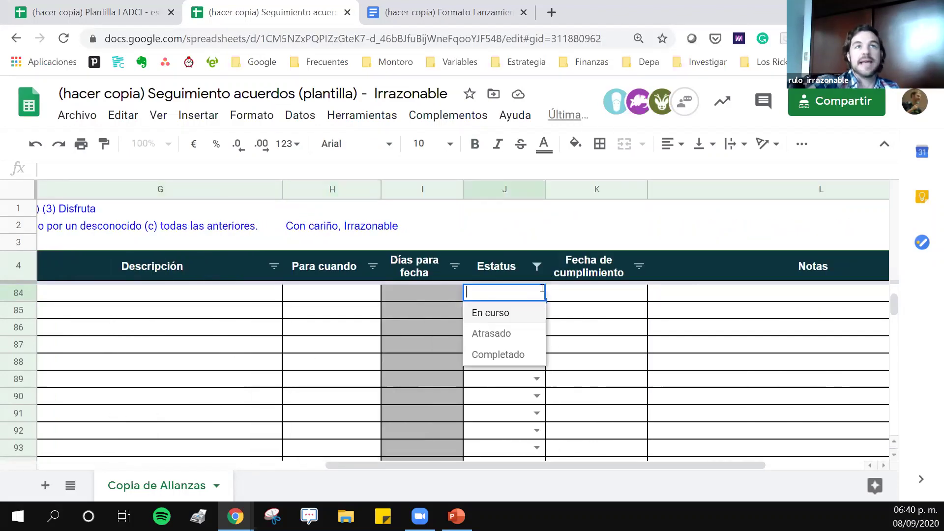
click(492, 333)
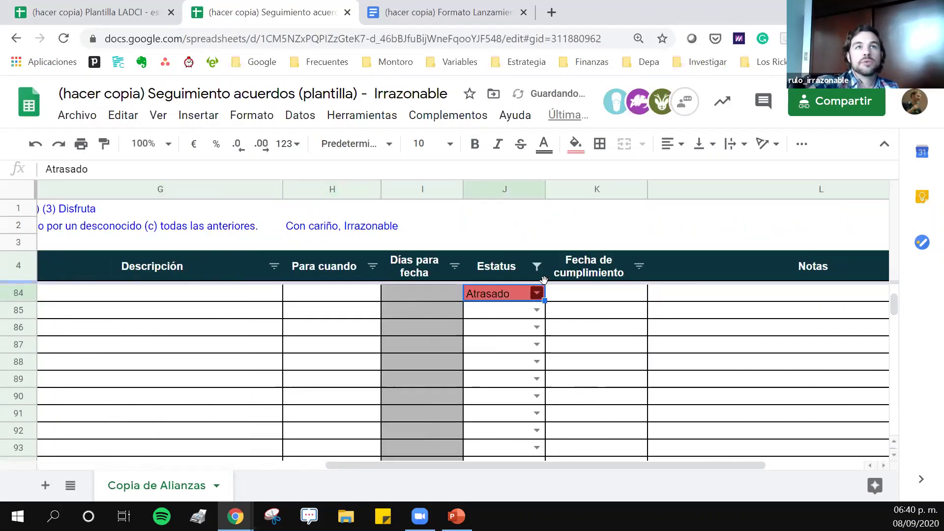
click(582, 302)
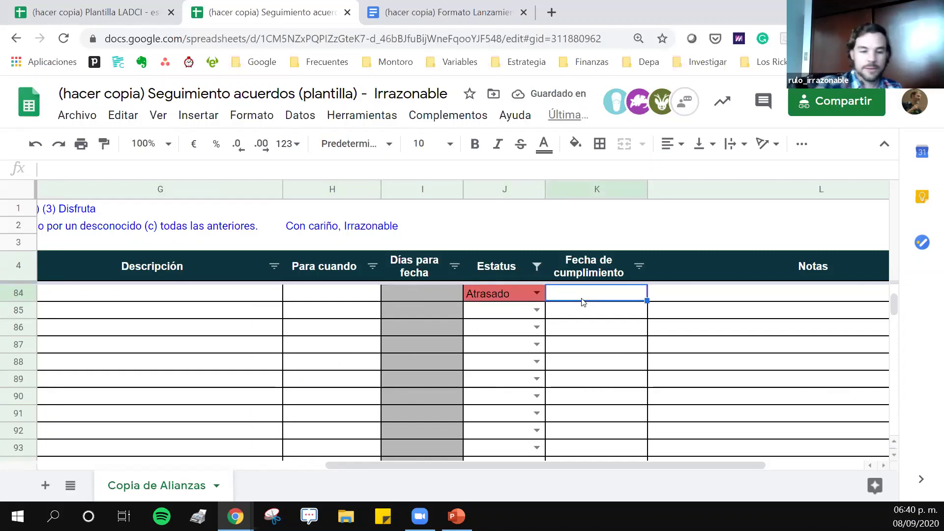
key(ctrl+z)
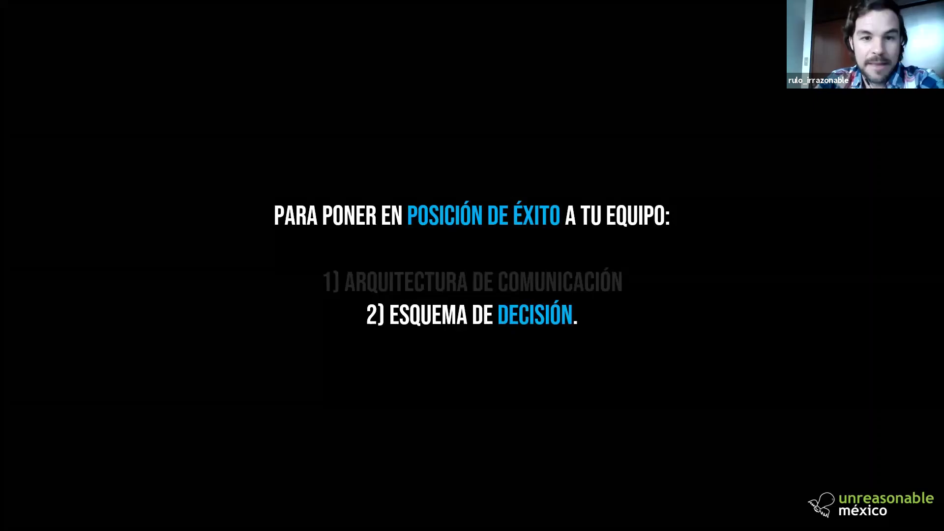
key(Right)
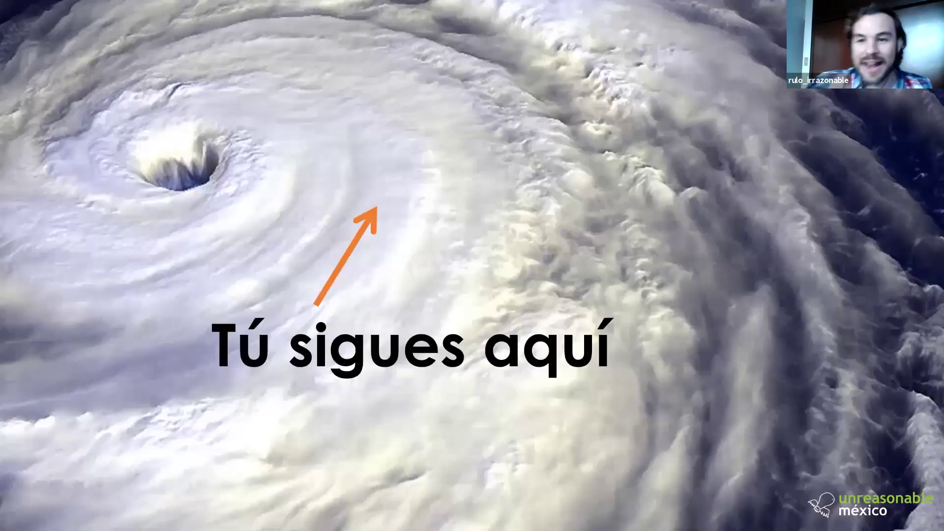